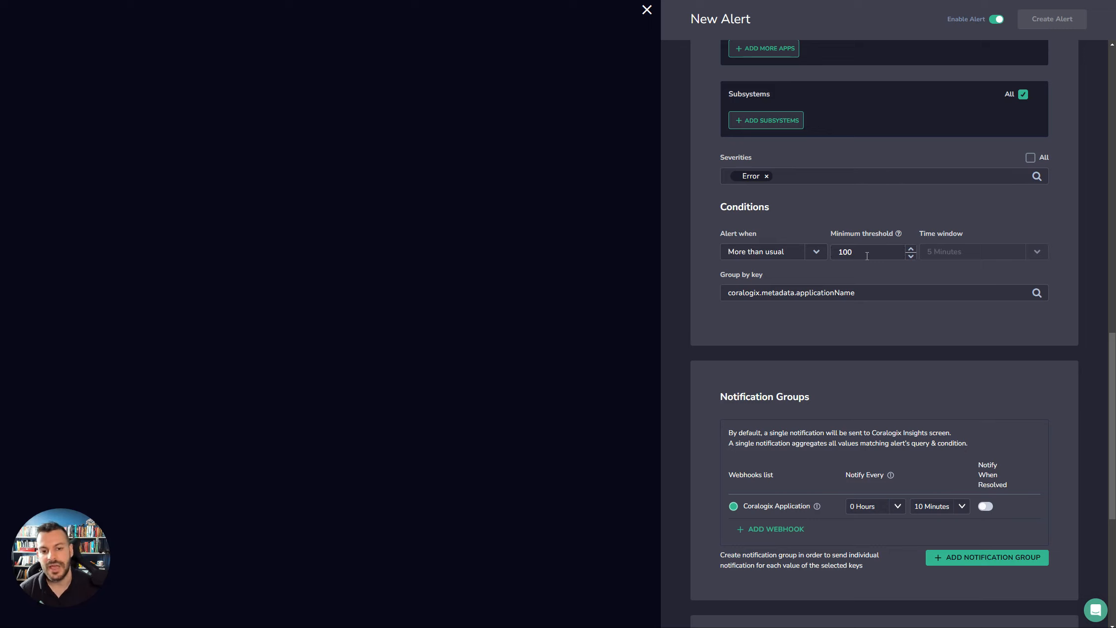
left_click(895, 294)
left_click(870, 291)
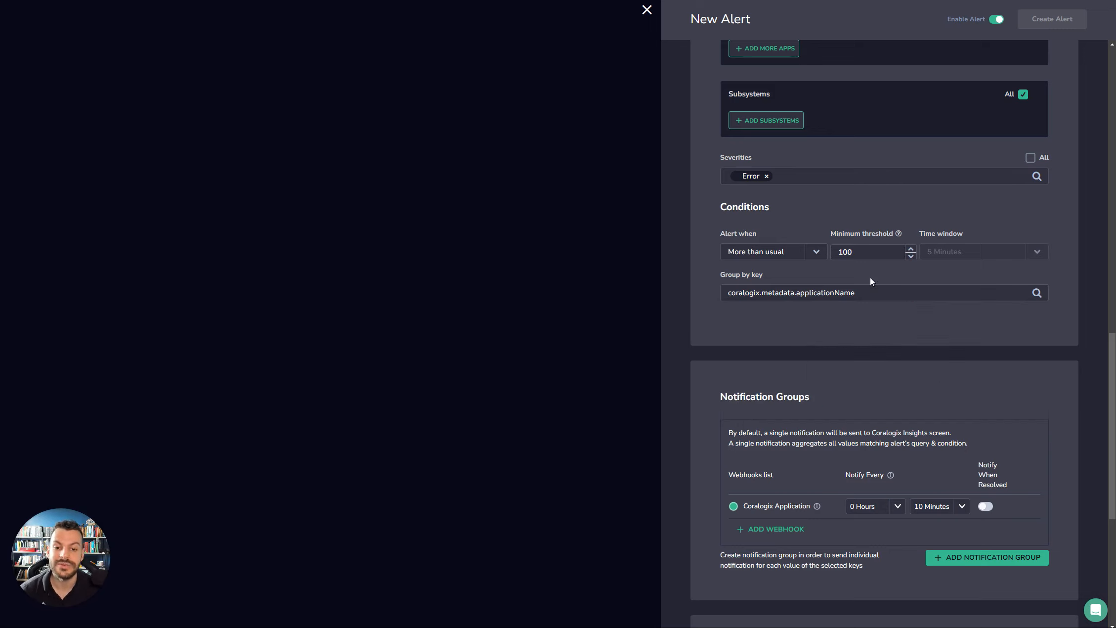
scroll(870, 280, "down", 2)
left_click(870, 194)
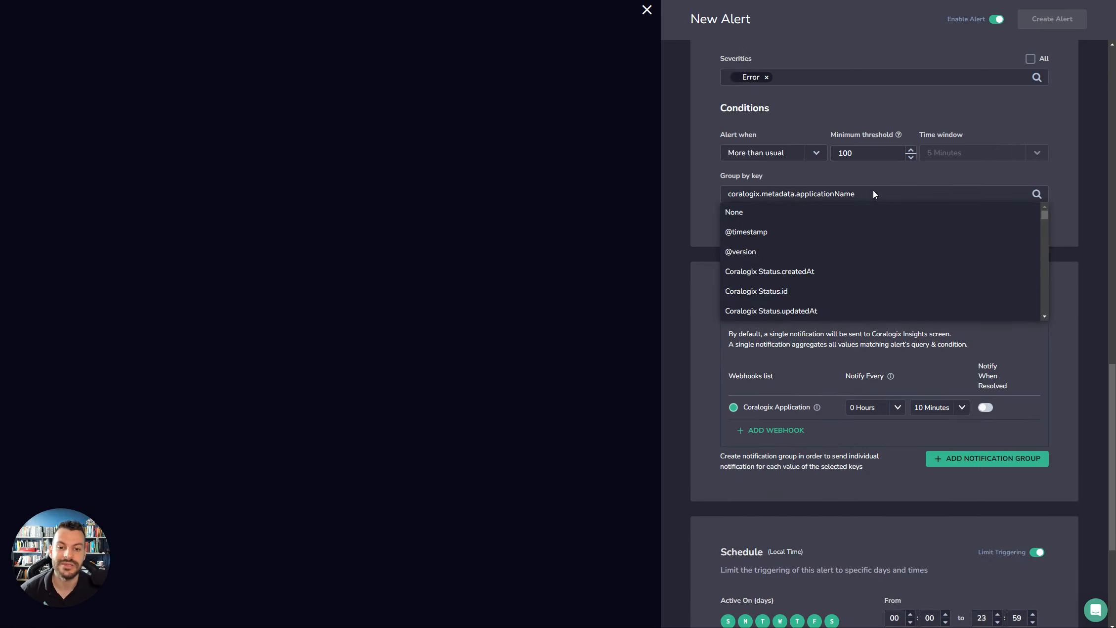
left_click(868, 173)
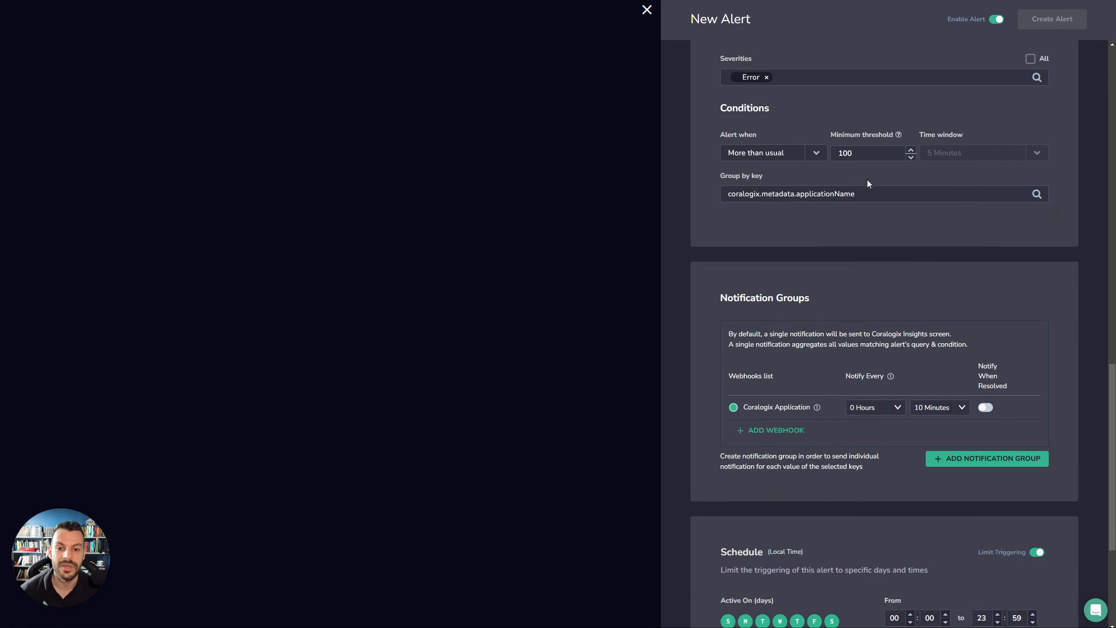
scroll(878, 273, "up", 5)
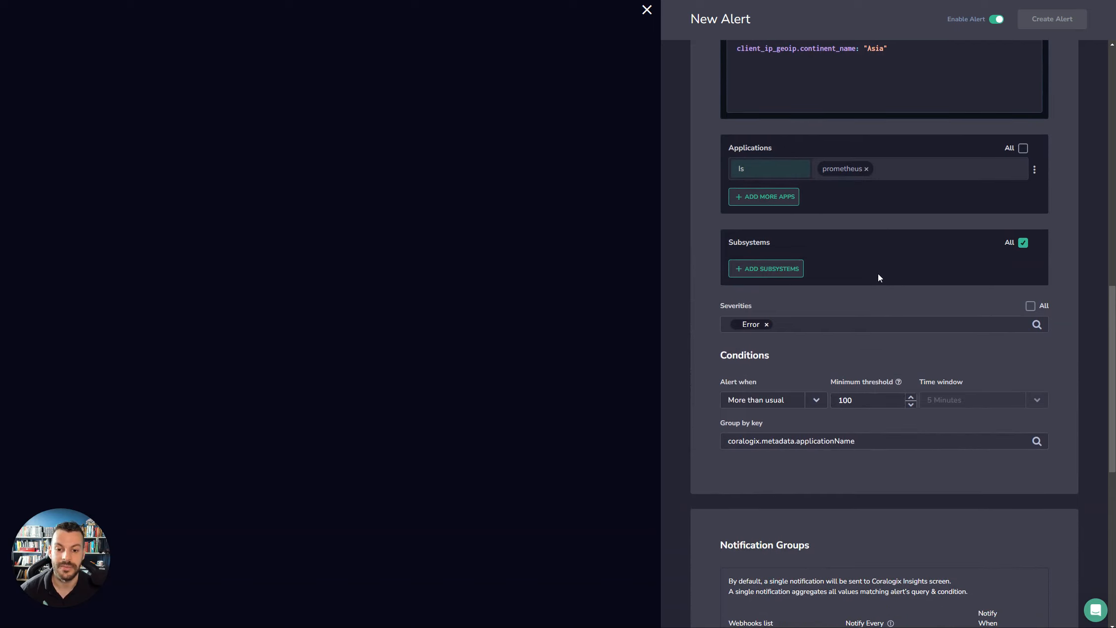
left_click(806, 406)
left_click(831, 352)
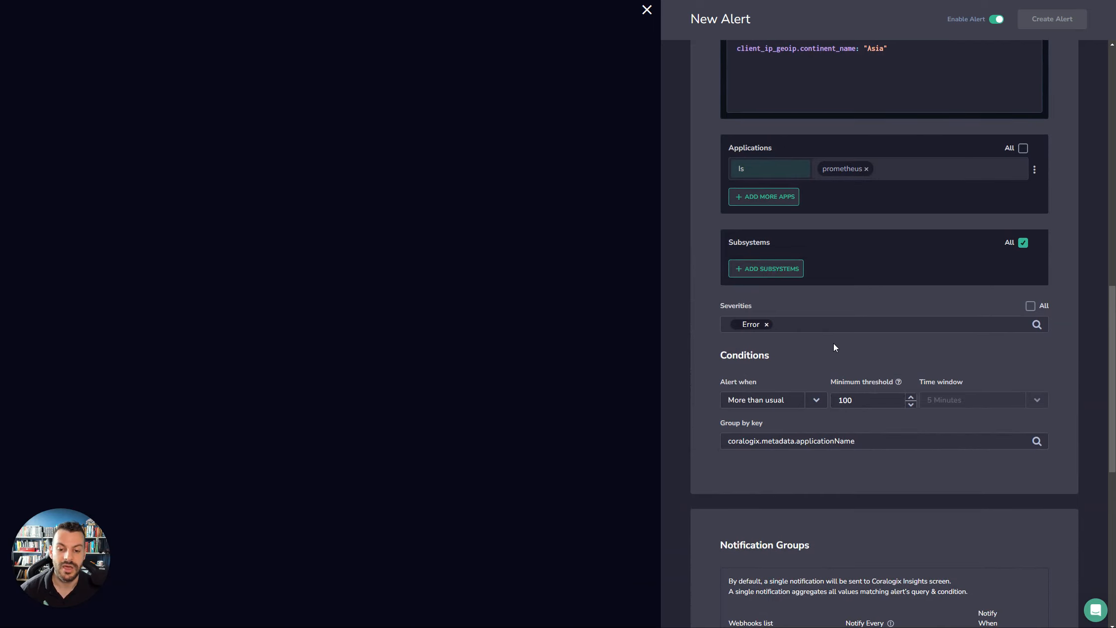
scroll(833, 343, "up", 2)
scroll(835, 346, "down", 3)
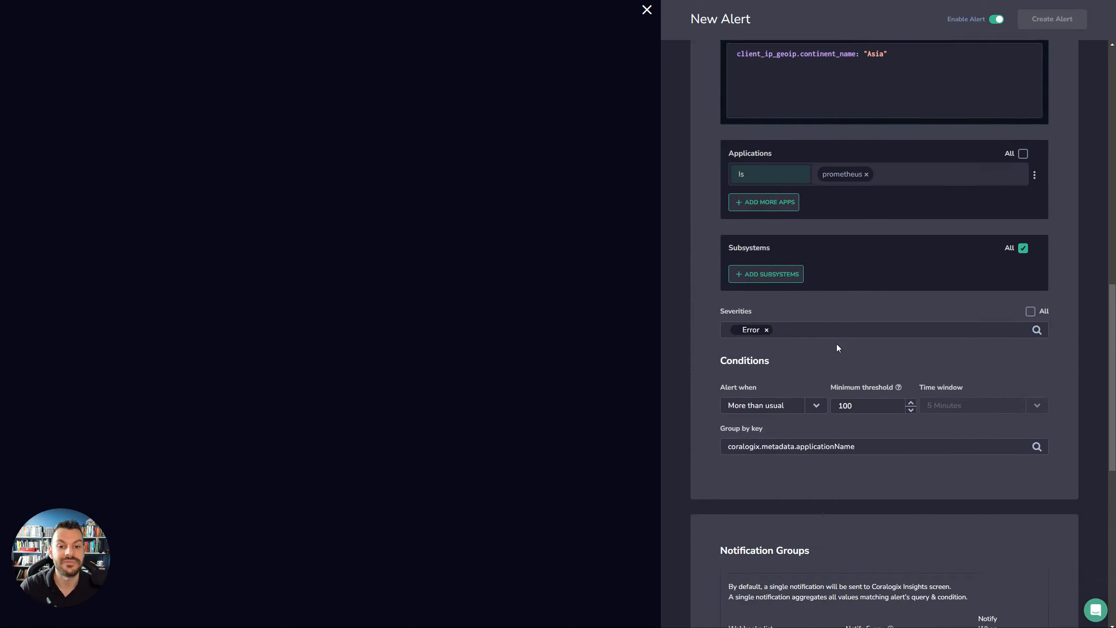
Try the alert condition as More than, Less than and More than usual in turn.
left_click(808, 350)
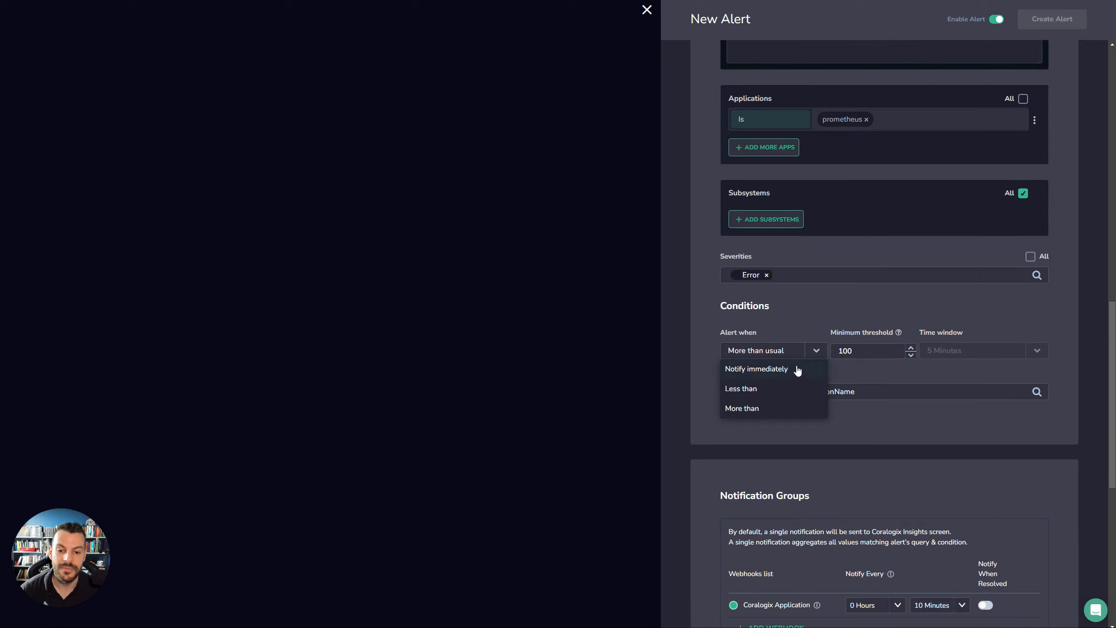
left_click(791, 370)
left_click(802, 360)
left_click(783, 388)
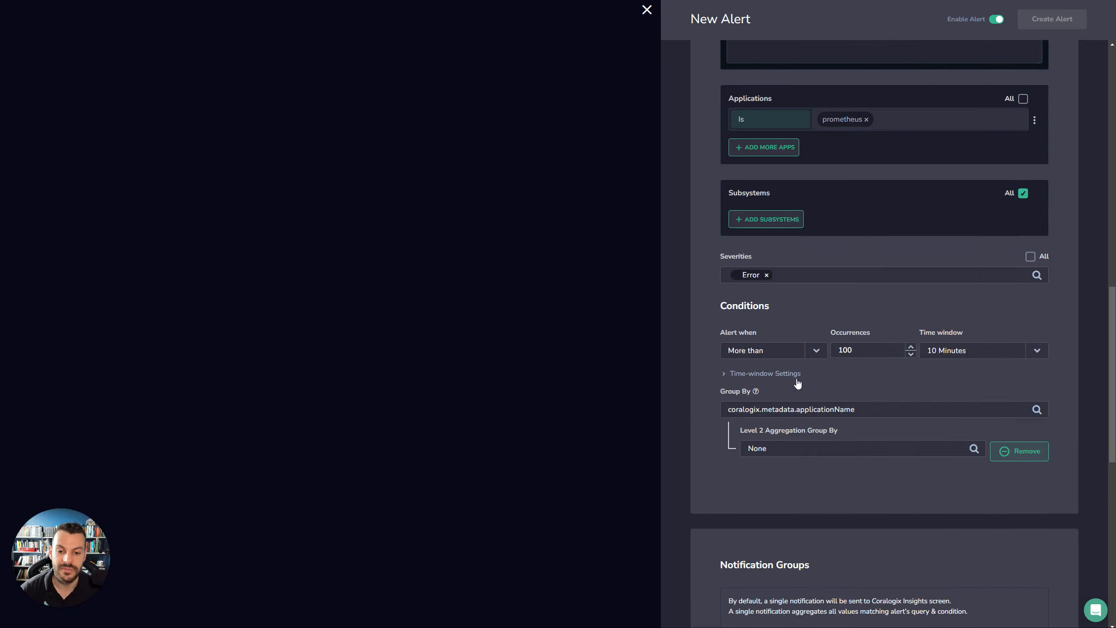
left_click(803, 350)
left_click(769, 390)
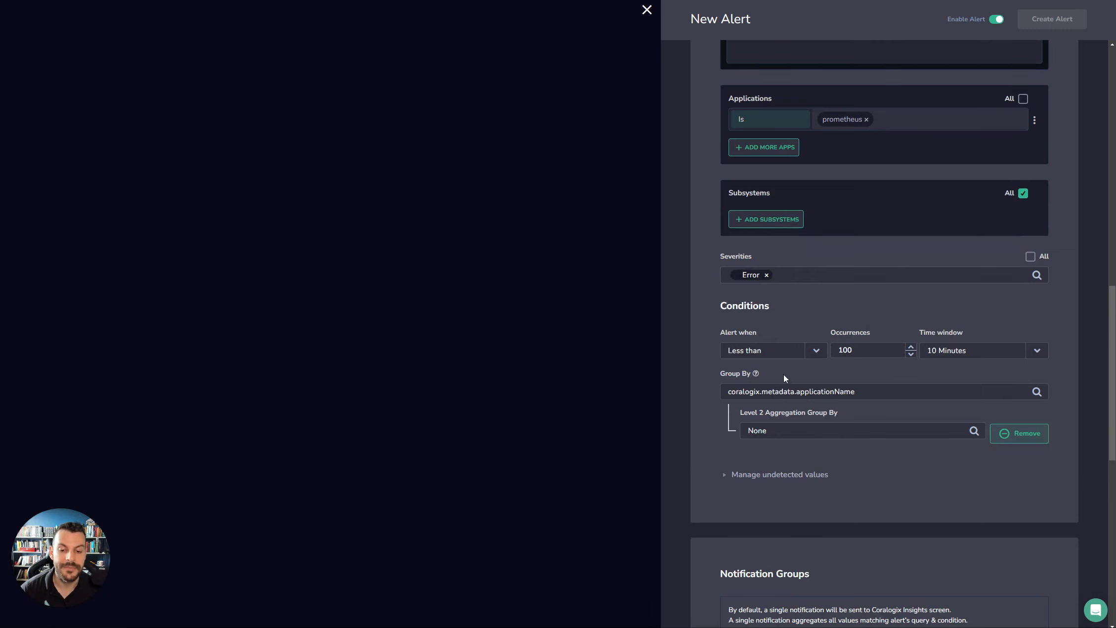
left_click(807, 346)
left_click(780, 409)
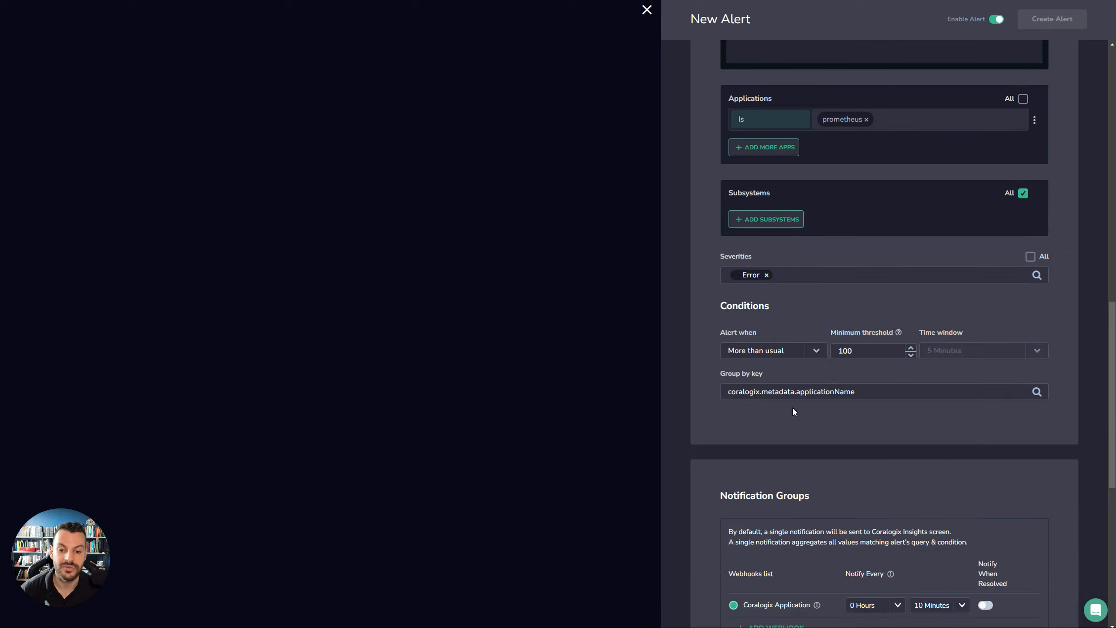
Set the alert condition to More than and the Level 2 aggregation group-by key to coralogix.metadata.subsystemName.
left_click(801, 346)
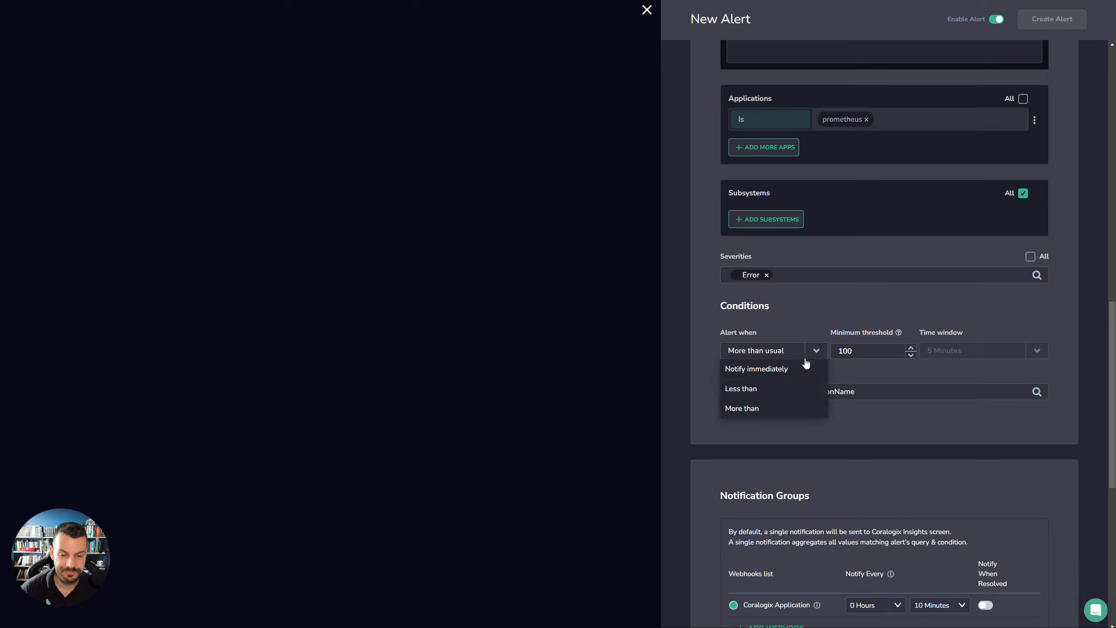
left_click(775, 407)
scroll(803, 412, "down", 2)
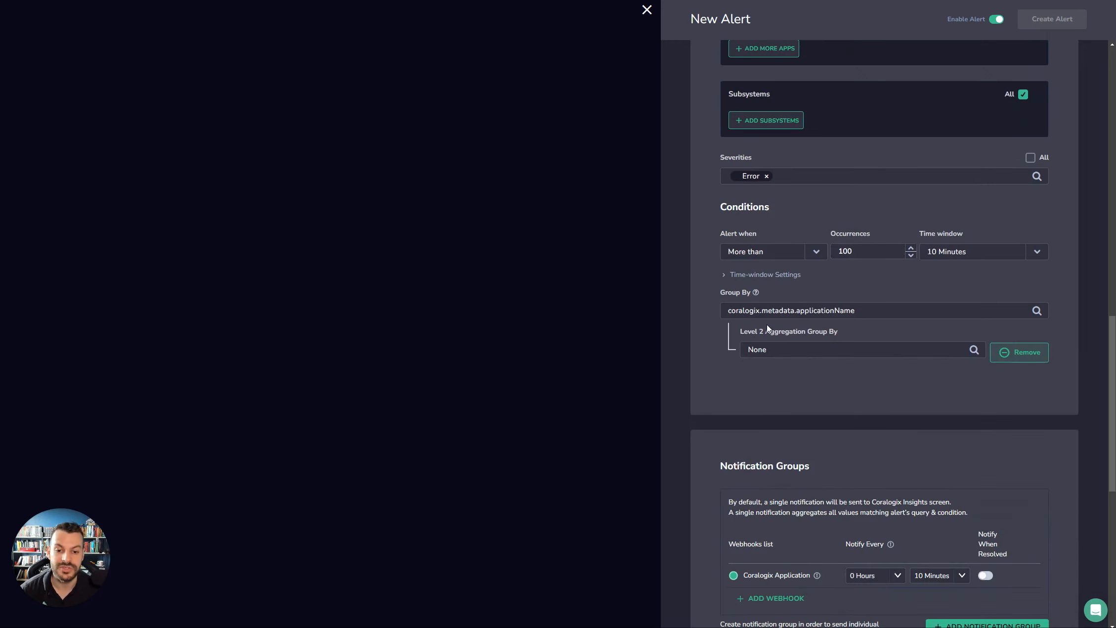
left_click(869, 311)
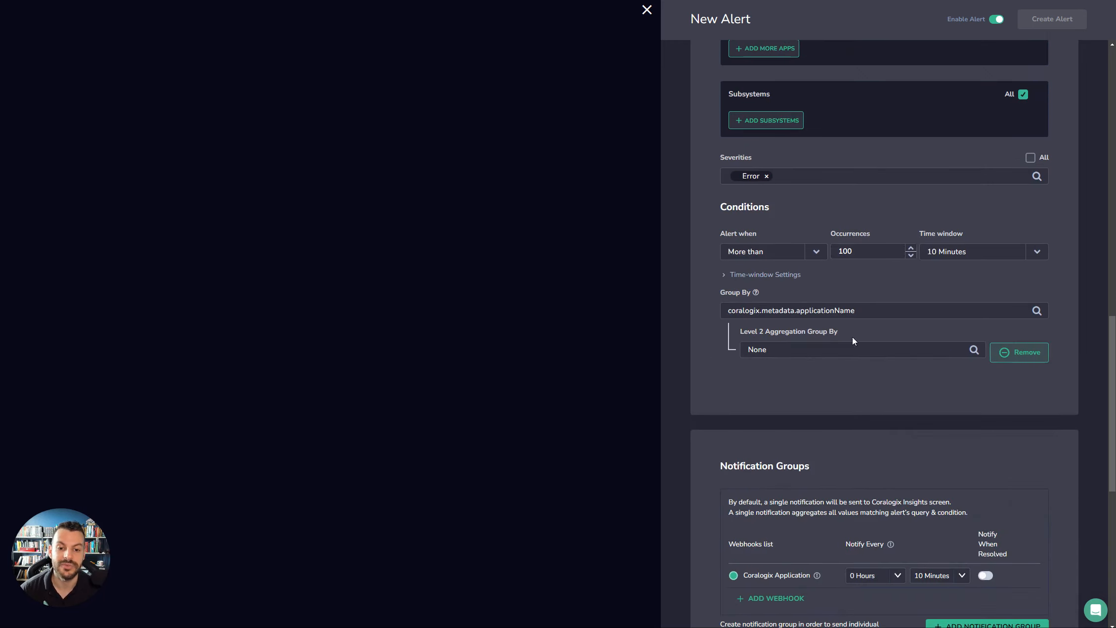
left_click(837, 351)
scroll(837, 356, "down", 2)
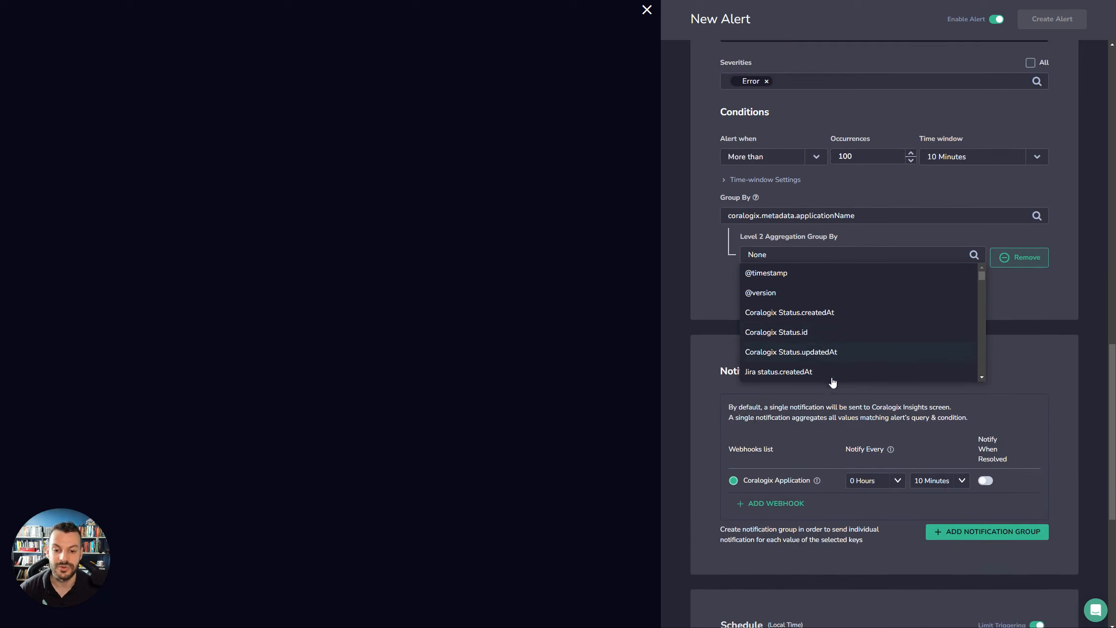
type("subsys")
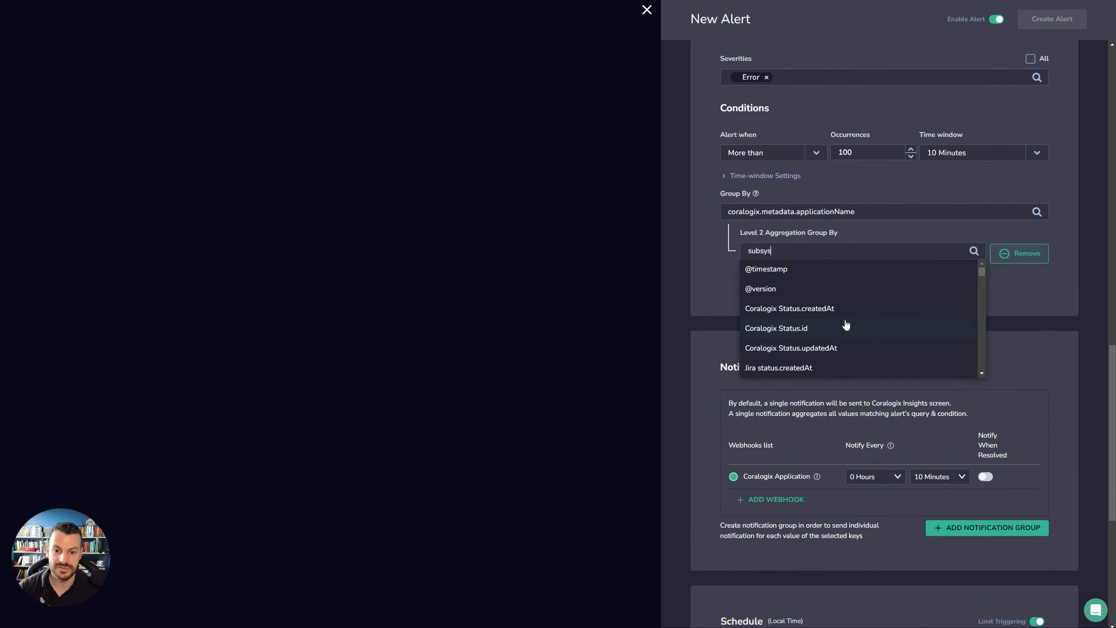
scroll(904, 322, "down", 1)
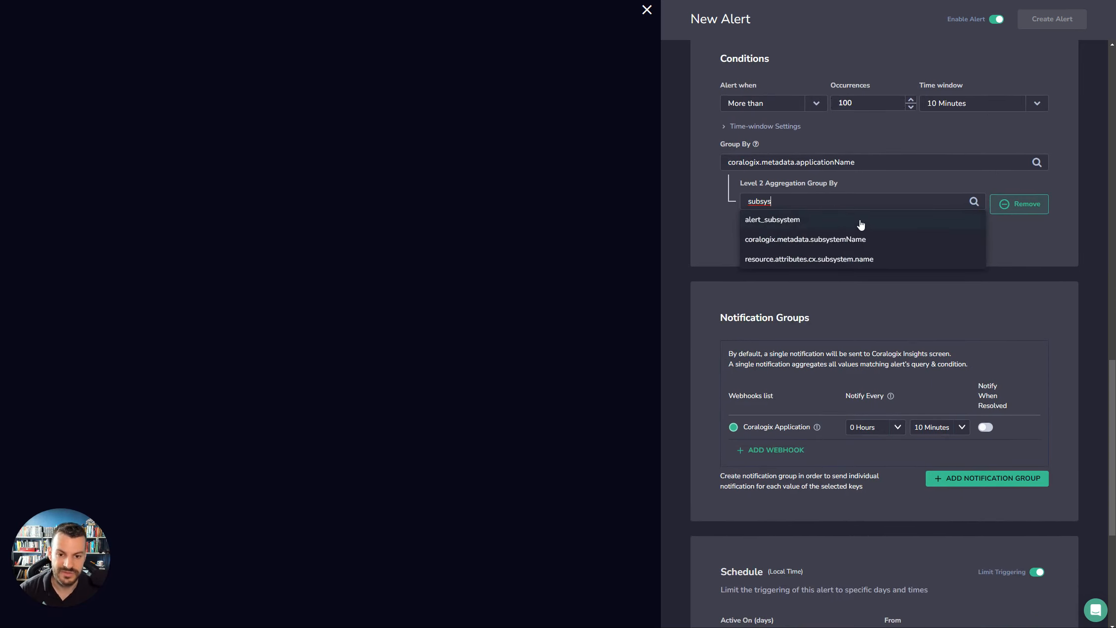
left_click(864, 240)
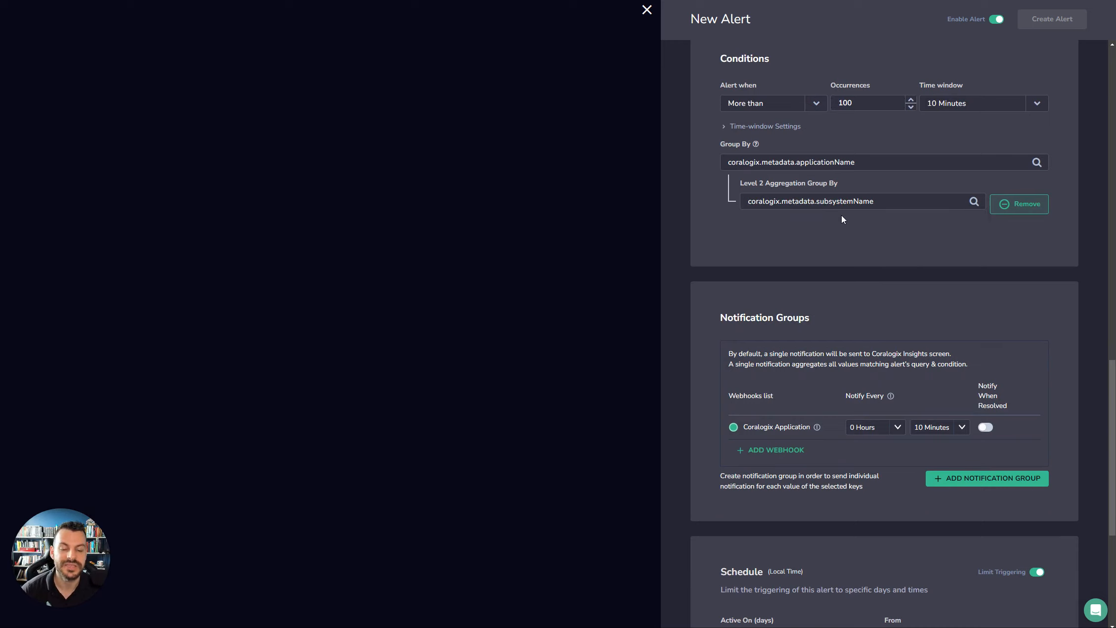
Expand the time-window settings to show the evaluation window options.
scroll(901, 337, "up", 2)
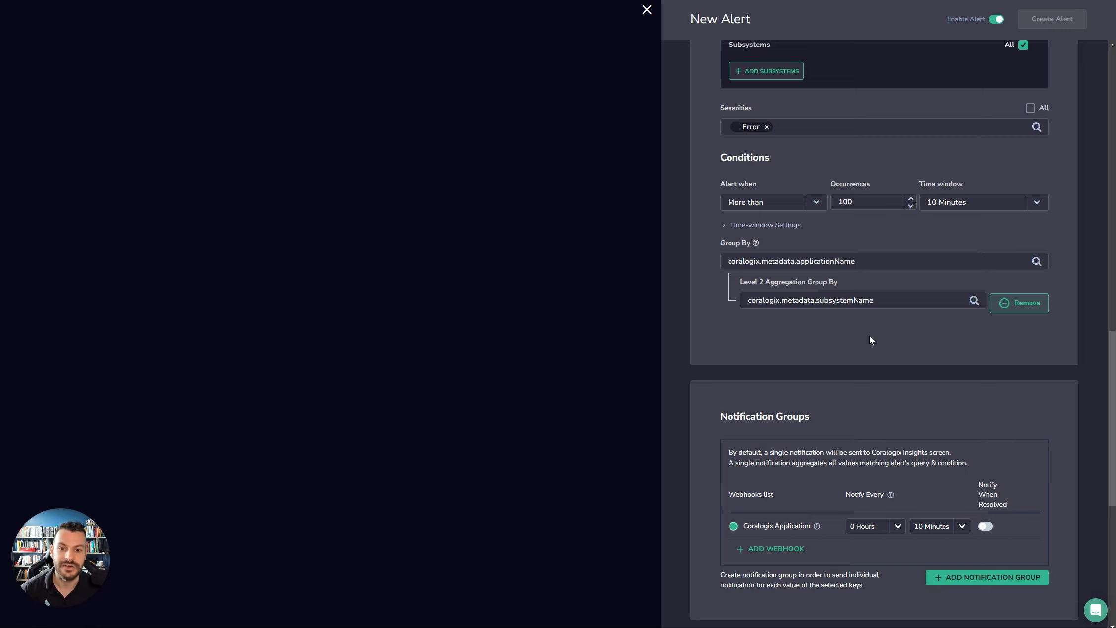
left_click(721, 226)
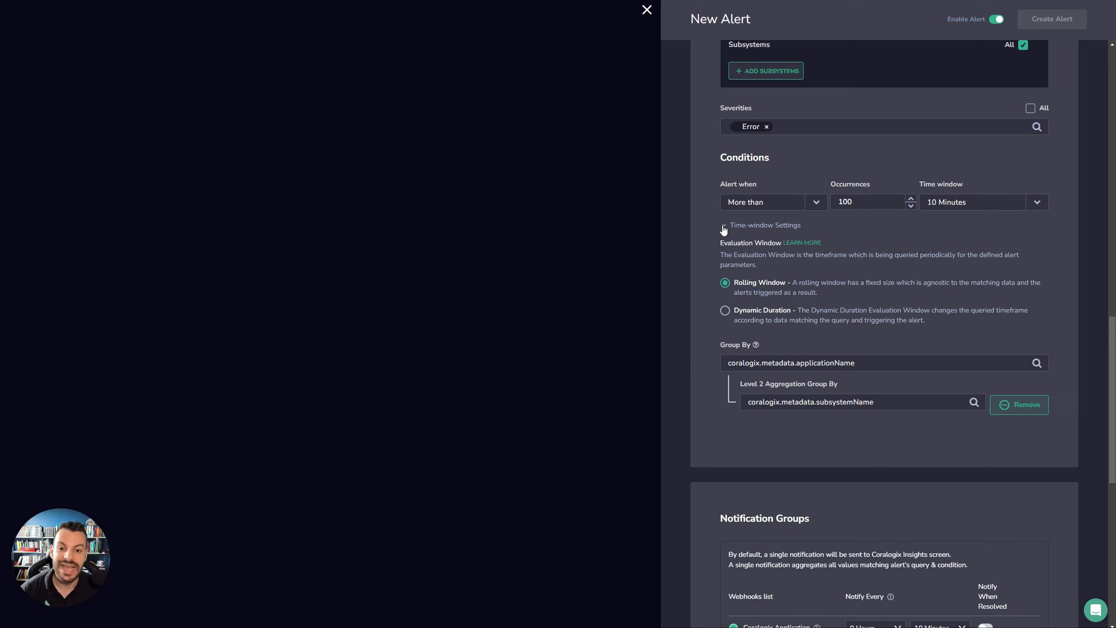
scroll(767, 329, "up", 1)
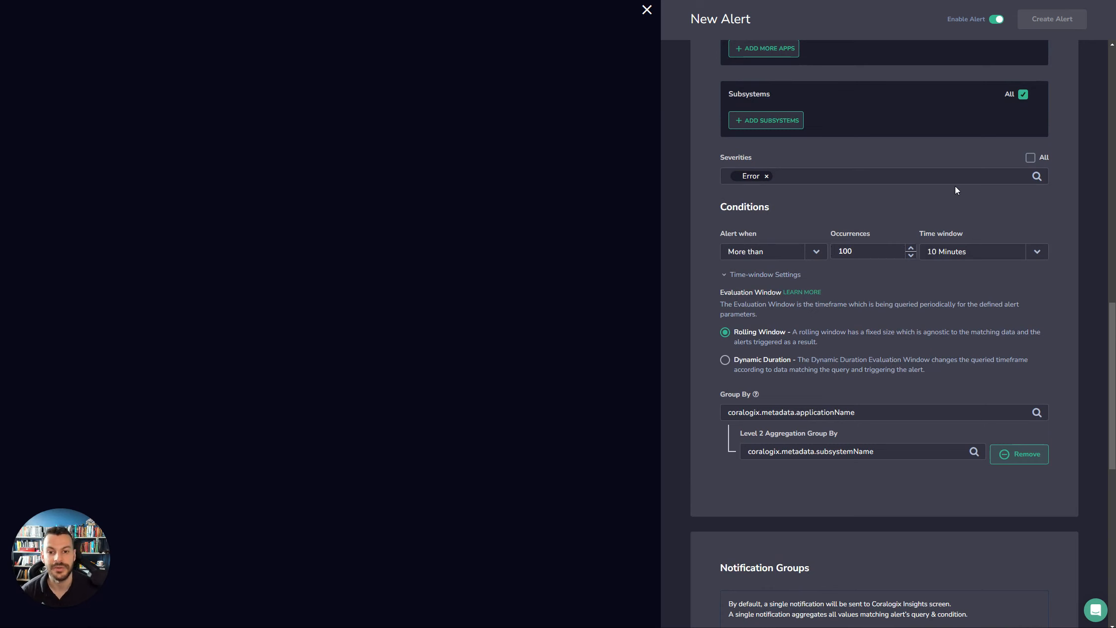
Set the Coralogix Application webhook's notification interval to every 1 minute.
scroll(907, 257, "down", 5)
left_click(934, 430)
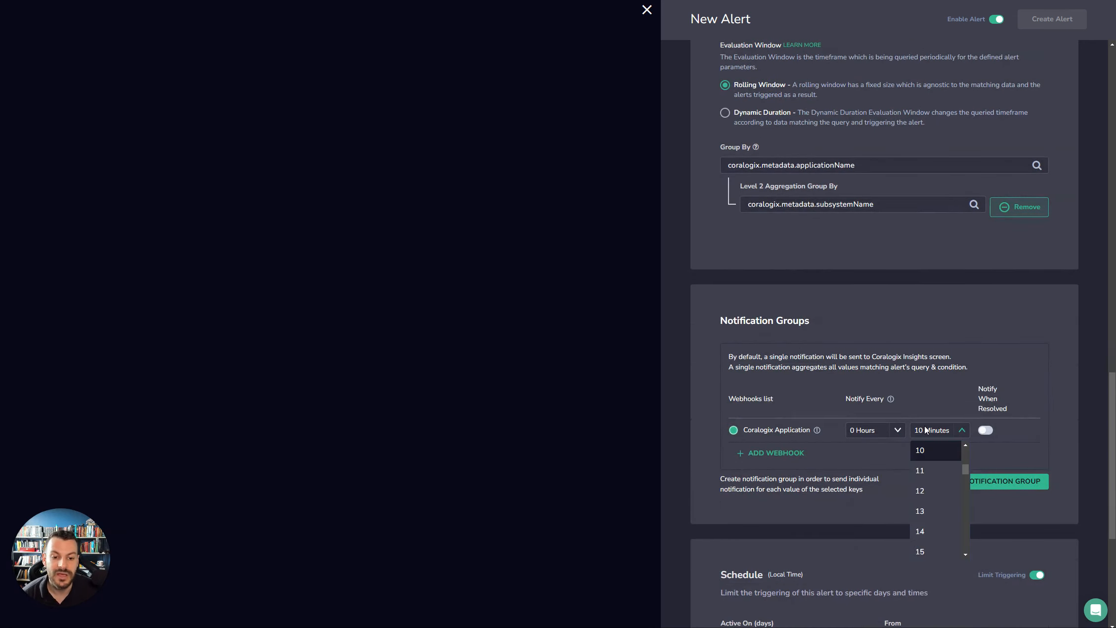
left_click(935, 450)
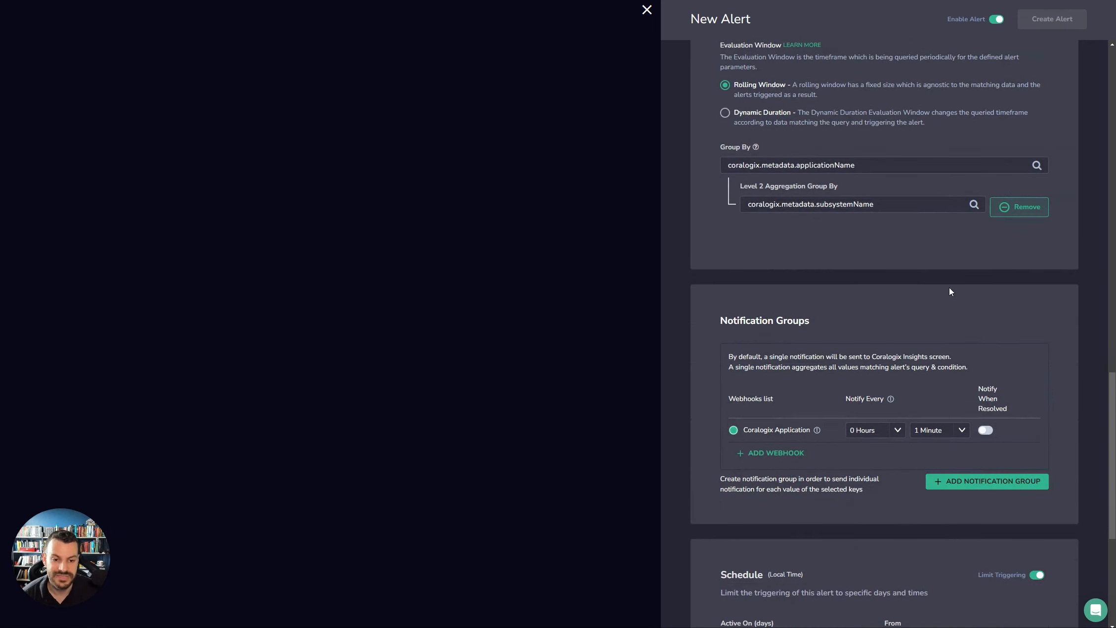
Expand the alert verification section to check how many alerts the rule would have generated in the previous 24 hours.
scroll(947, 292, "up", 3)
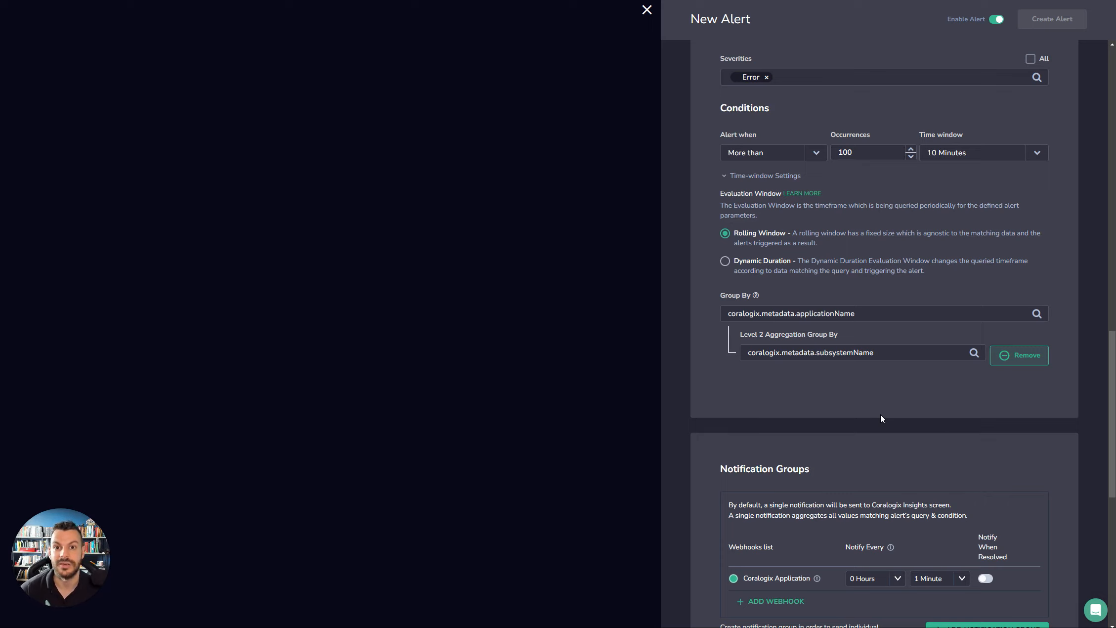
scroll(881, 415, "down", 9)
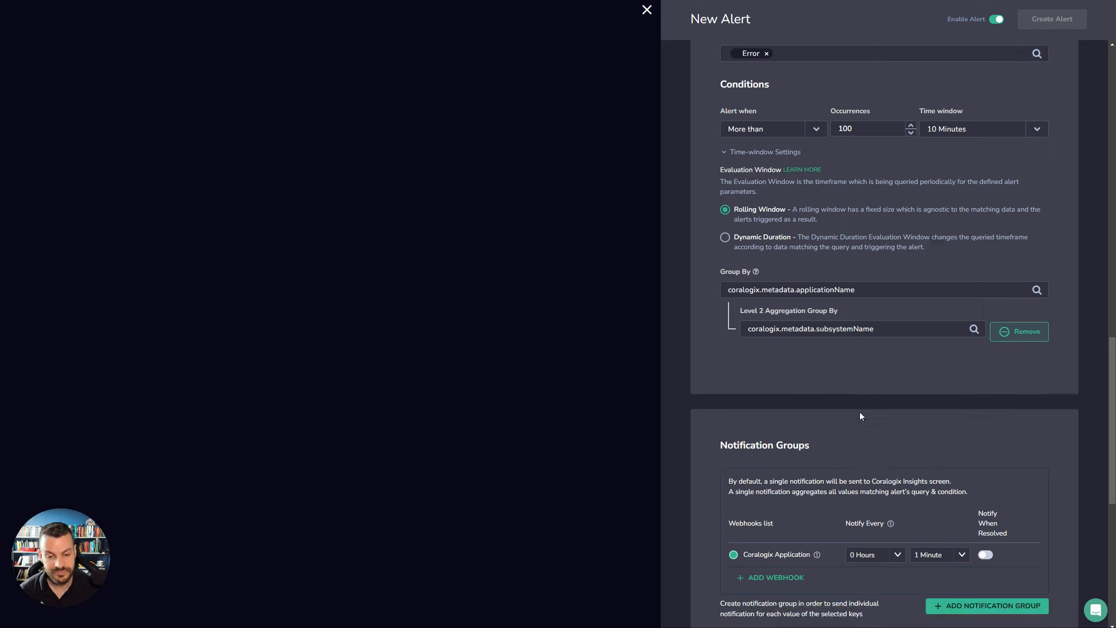
scroll(837, 286, "up", 3)
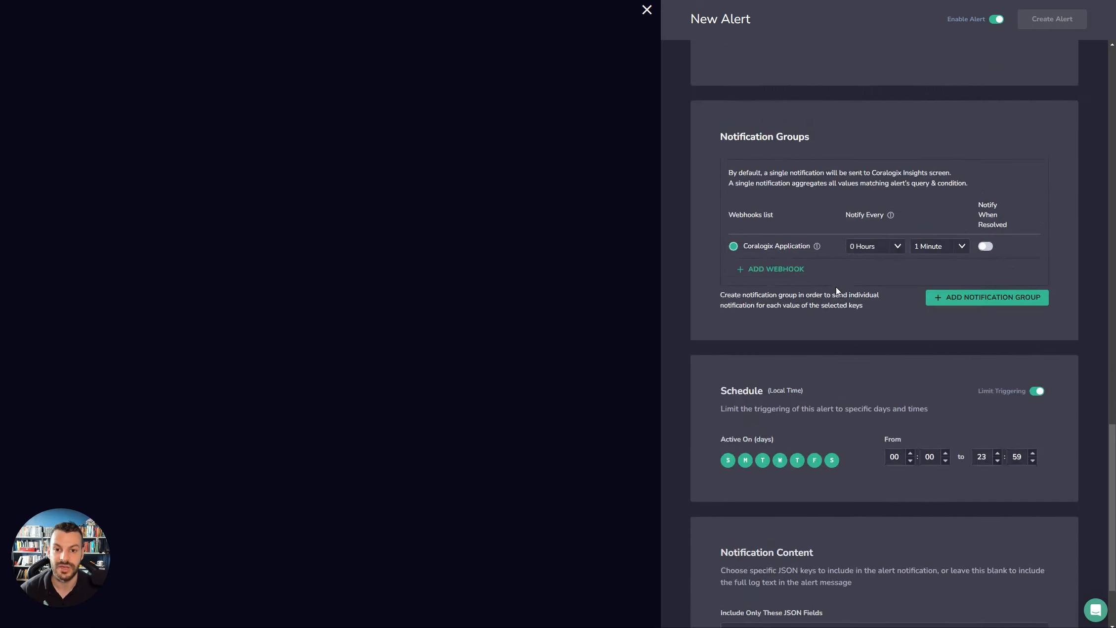
scroll(835, 270, "down", 3)
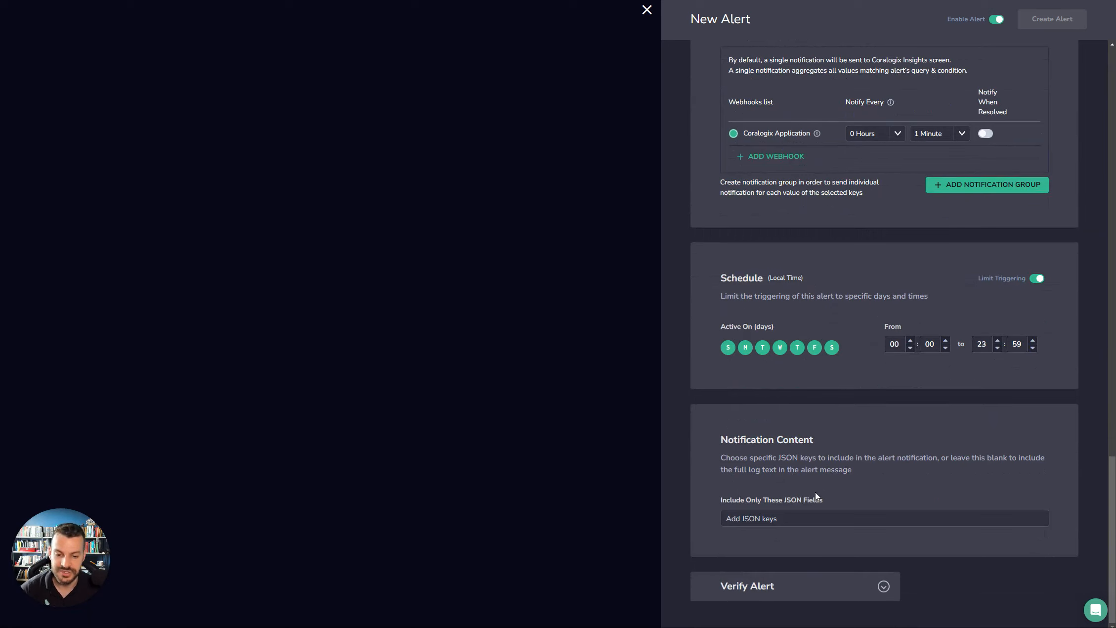
left_click(829, 583)
scroll(864, 563, "down", 4)
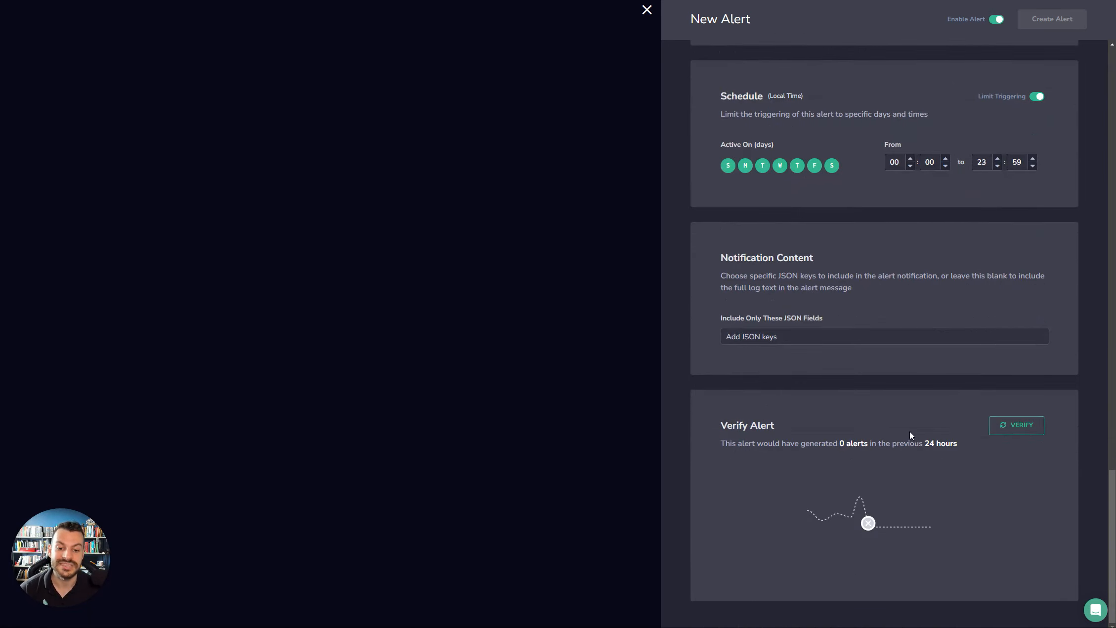
Remove the prometheus application filter from the query and apply the alert to all applications.
scroll(888, 421, "up", 15)
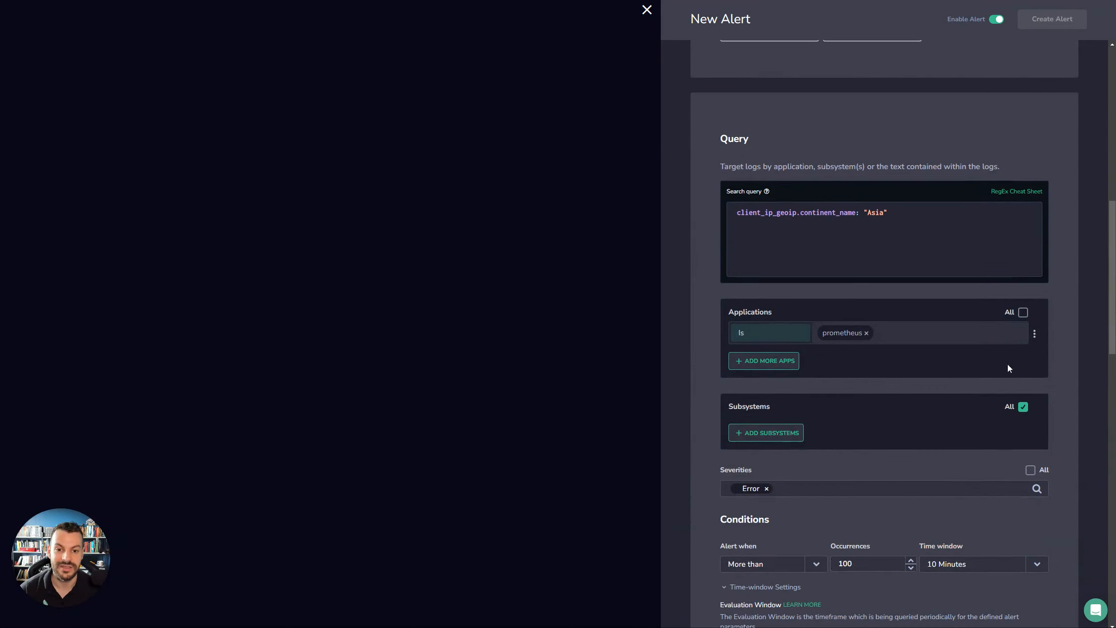
left_click(866, 333)
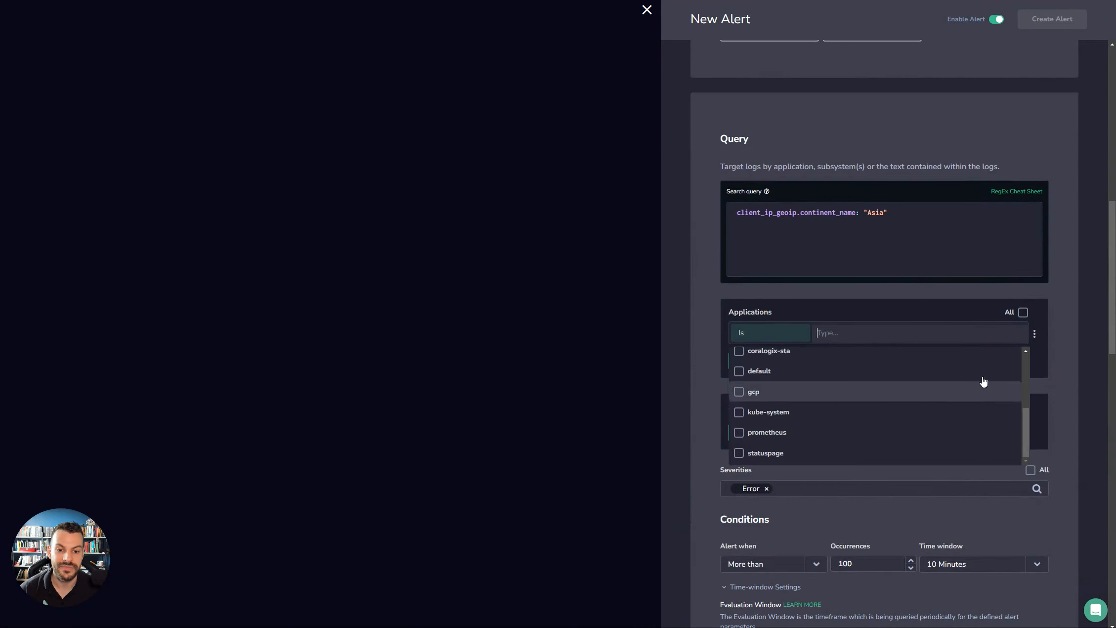
left_click(1070, 343)
left_click(1023, 314)
Review the alert's verification section, query filters, conditions and group-by keys across the form.
scroll(1047, 338, "down", 10)
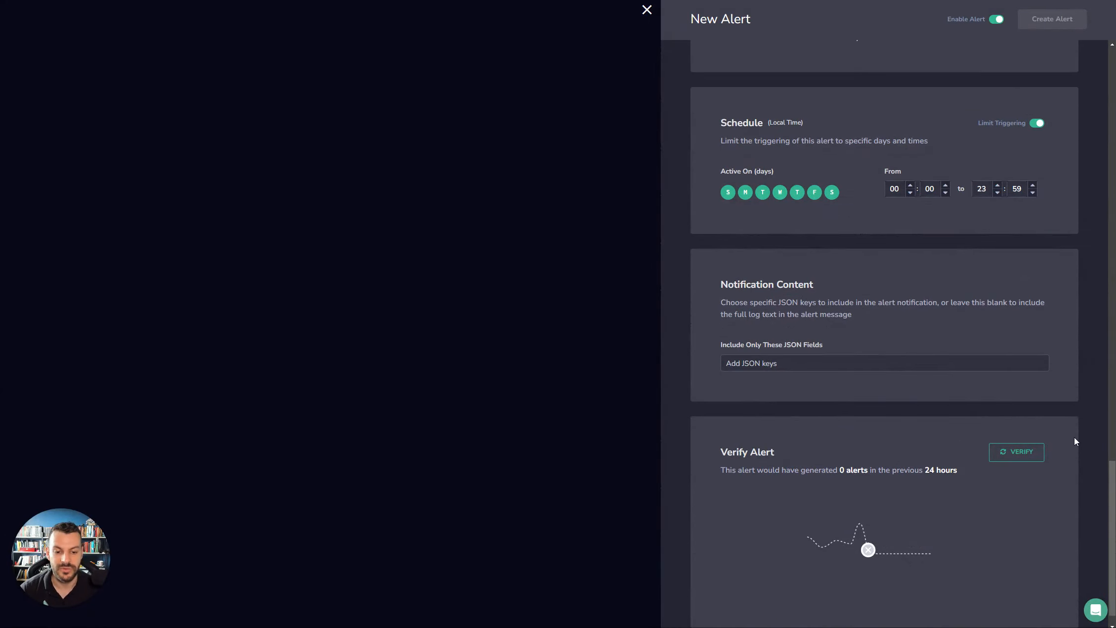
scroll(919, 509, "up", 6)
scroll(917, 504, "up", 9)
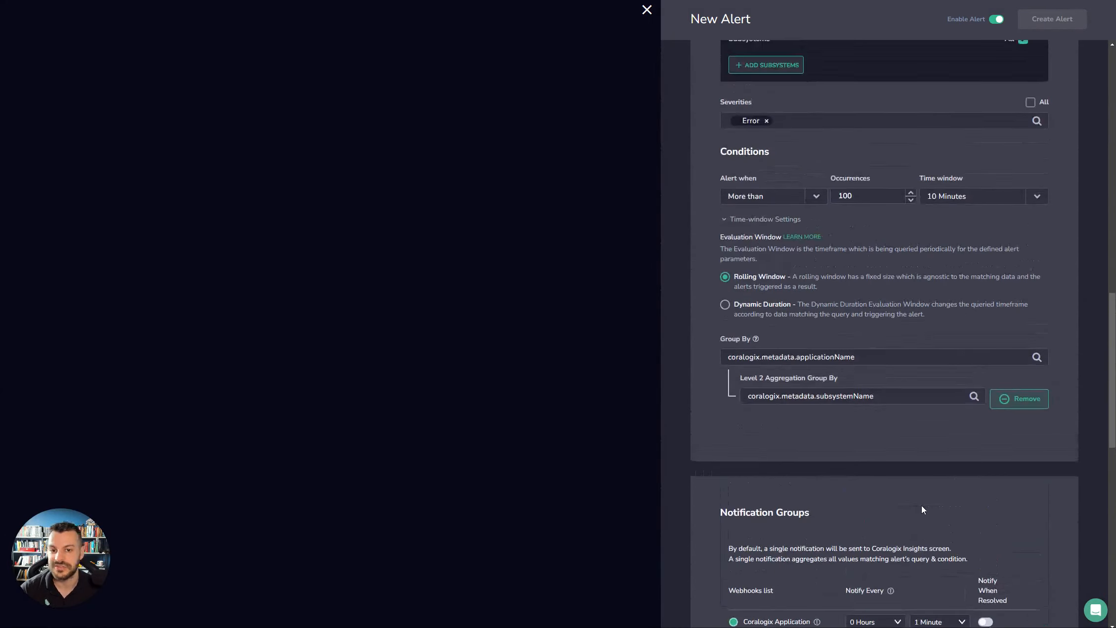
scroll(921, 505, "down", 6)
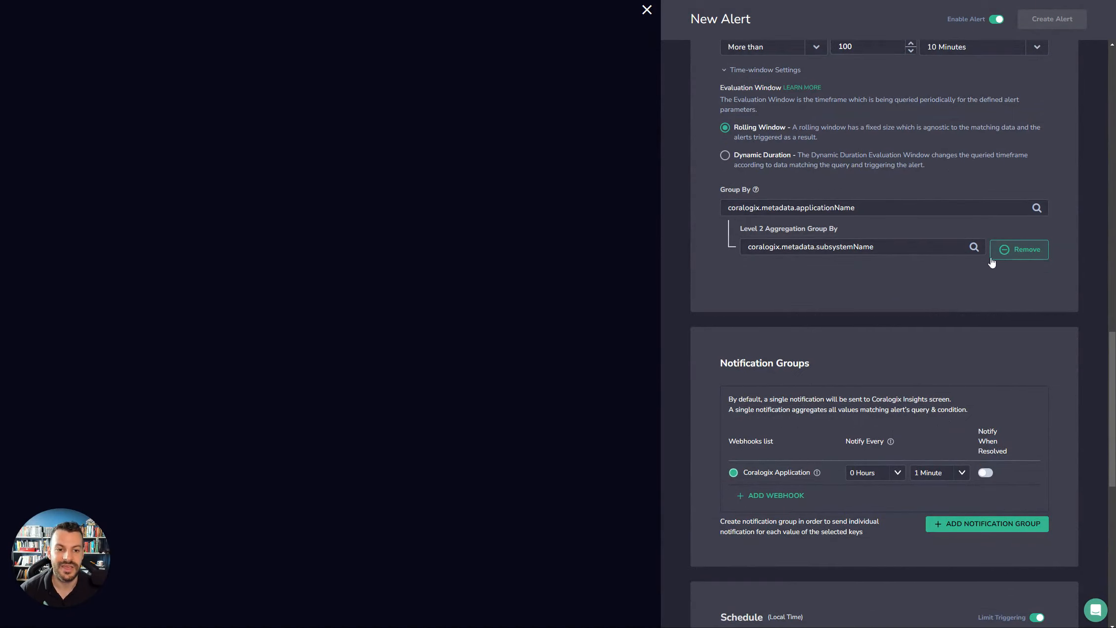
scroll(869, 304, "down", 10)
scroll(899, 395, "up", 12)
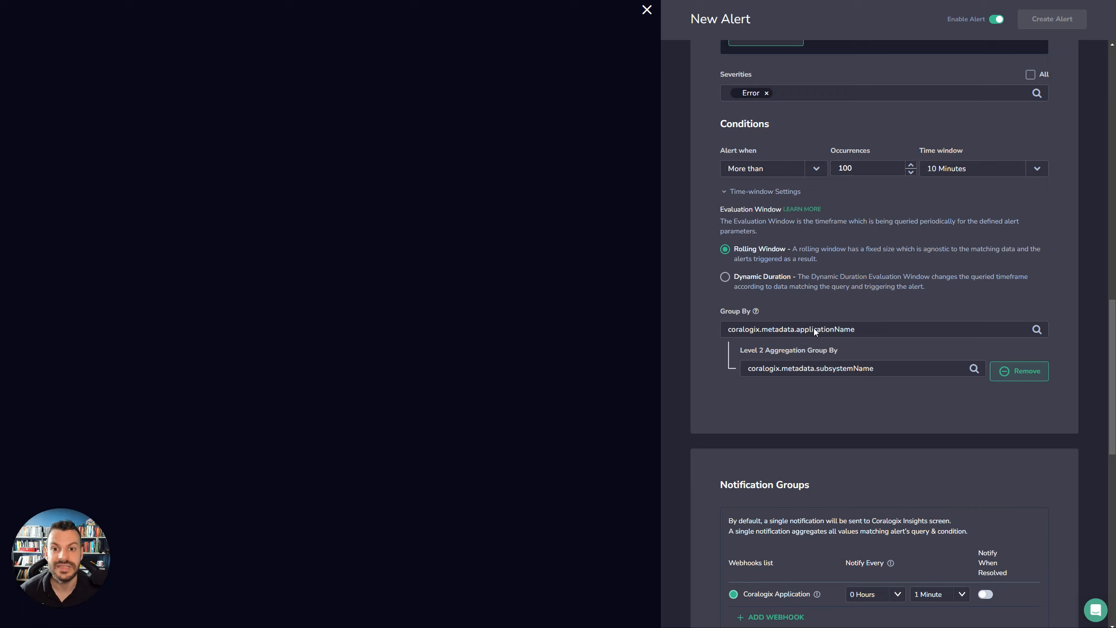
scroll(814, 327, "up", 5)
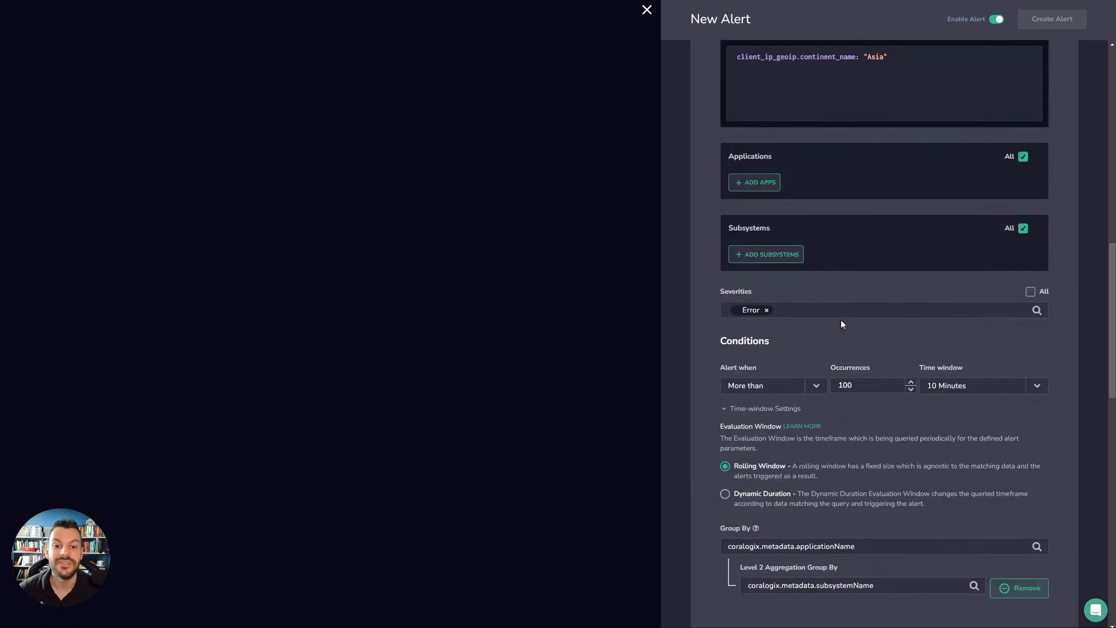
scroll(840, 319, "down", 4)
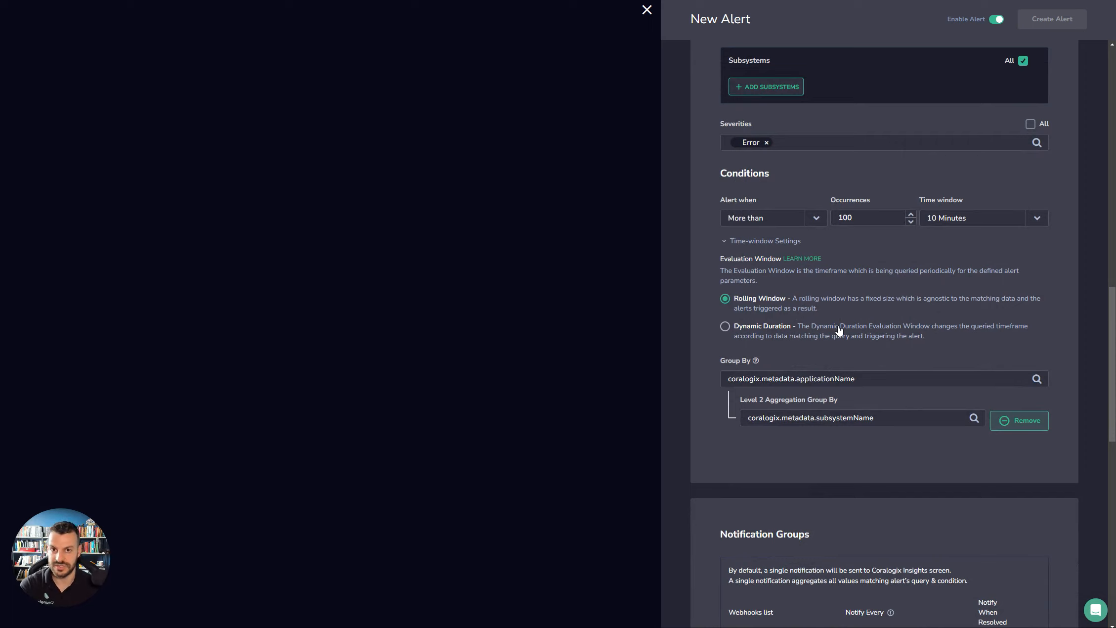
Remove the level 2 aggregation by subsystem name from the alert's conditions, keeping the grouping by application name.
left_click(885, 382)
left_click(902, 364)
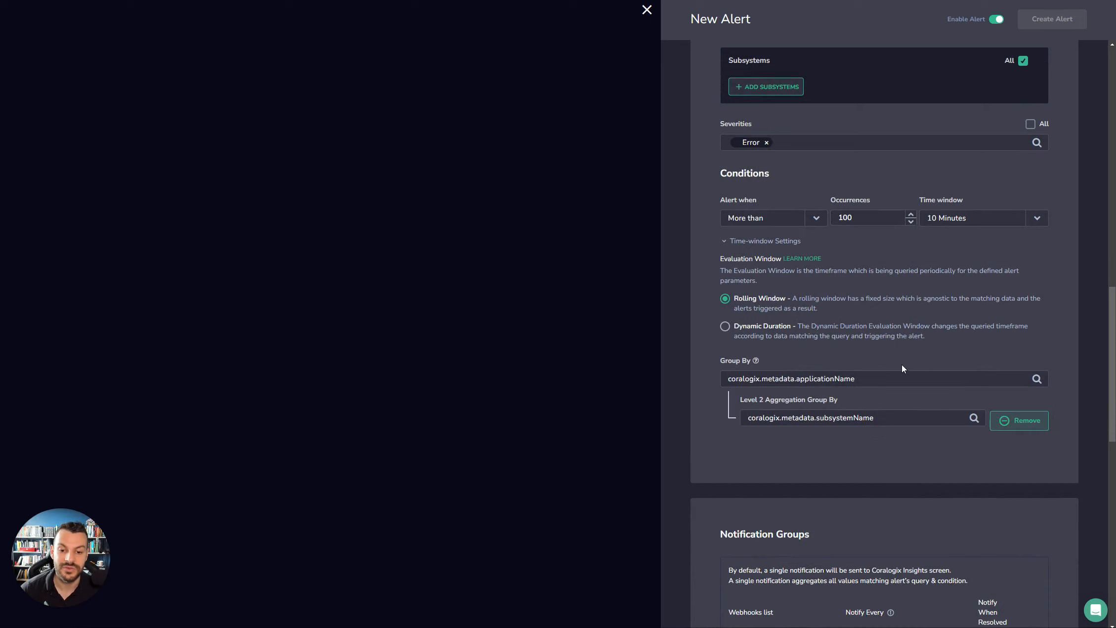
left_click(1019, 420)
left_click(866, 383)
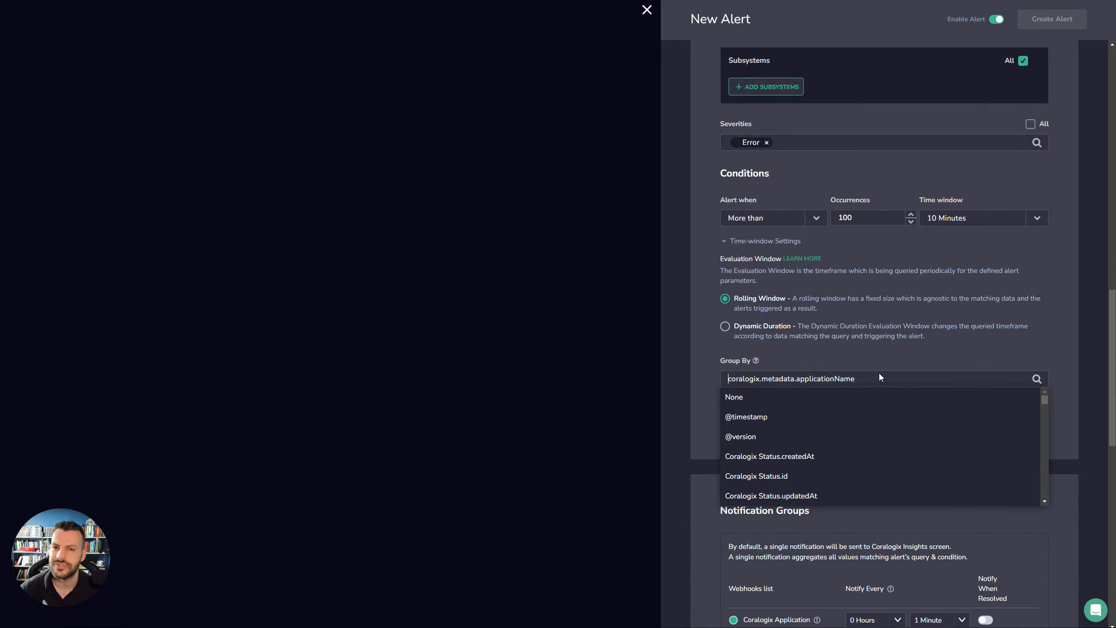
left_click(897, 338)
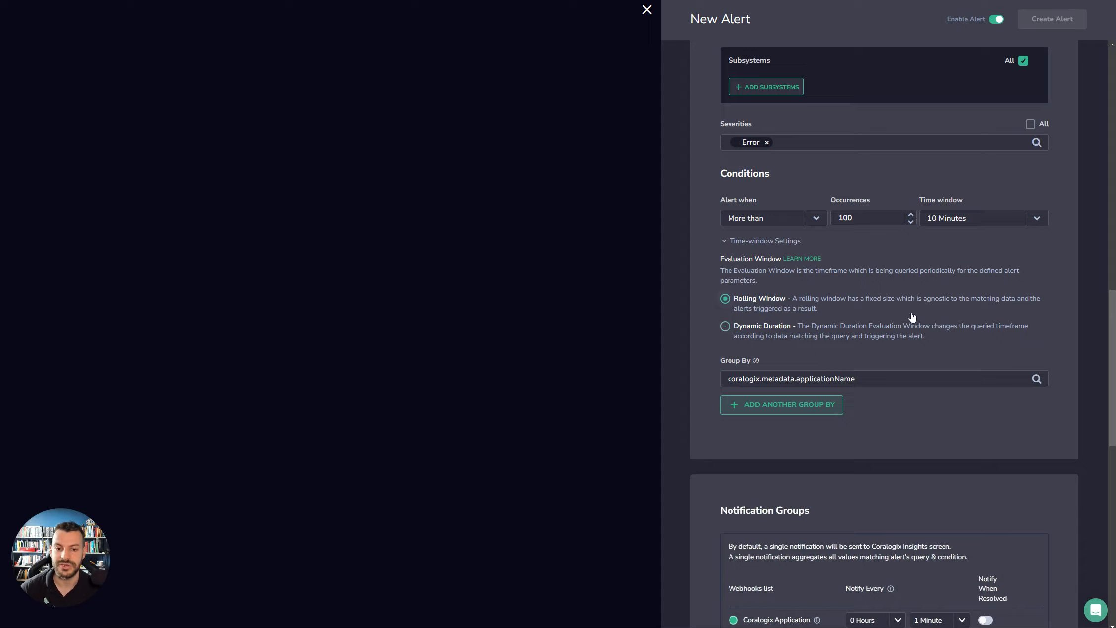
left_click(959, 303)
left_click_drag(1113, 351, 1114, 139)
scroll(1095, 208, "down", 5)
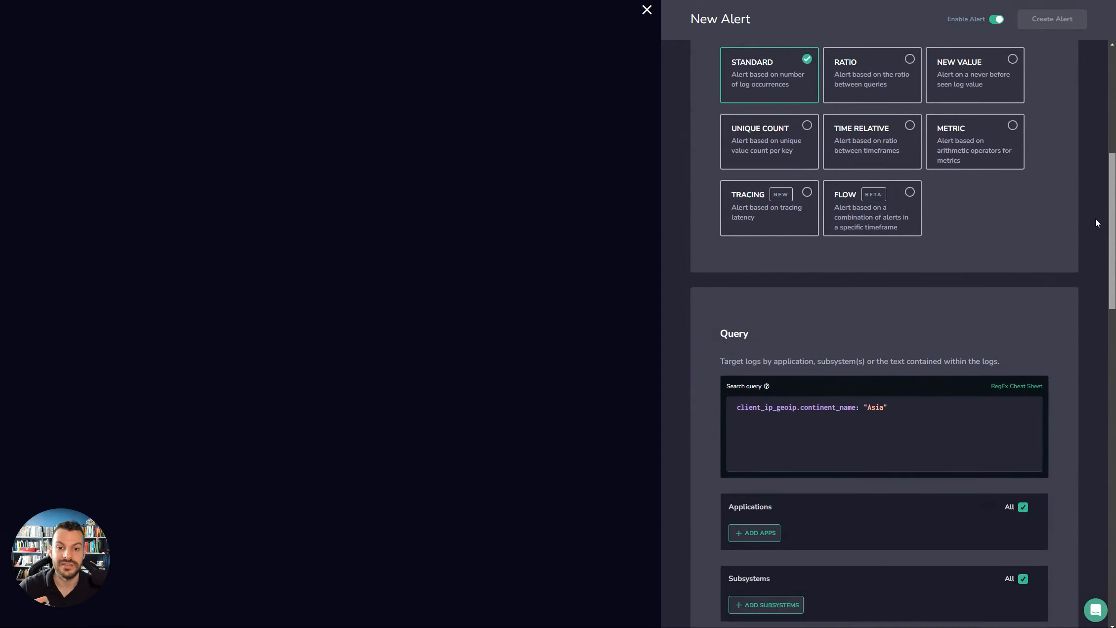
scroll(1095, 222, "up", 1)
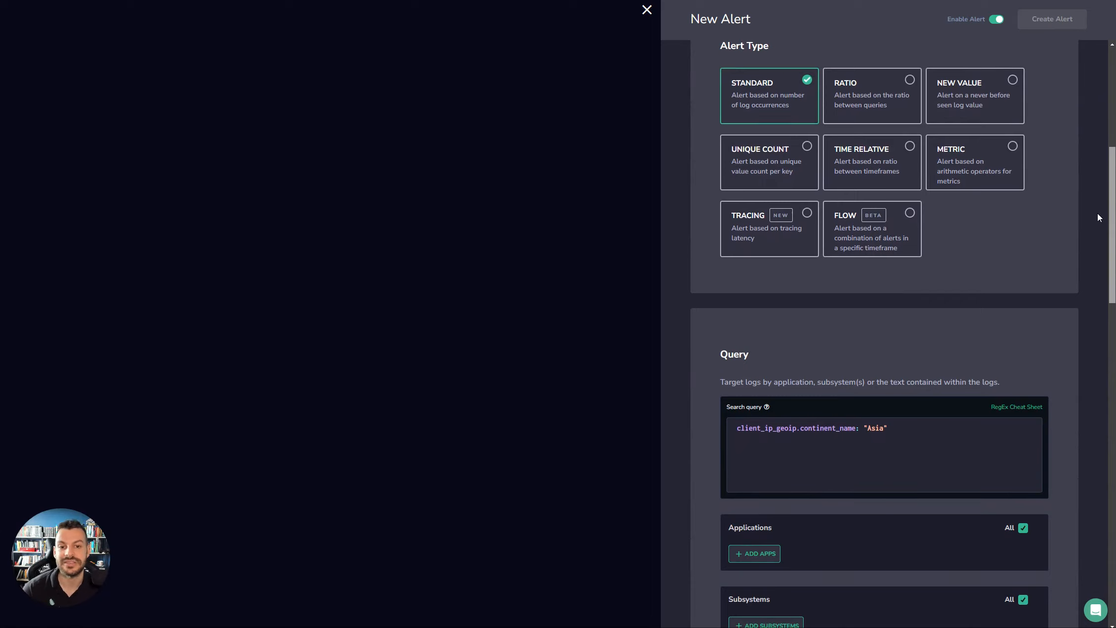
scroll(1100, 206, "up", 1)
scroll(1100, 212, "down", 1)
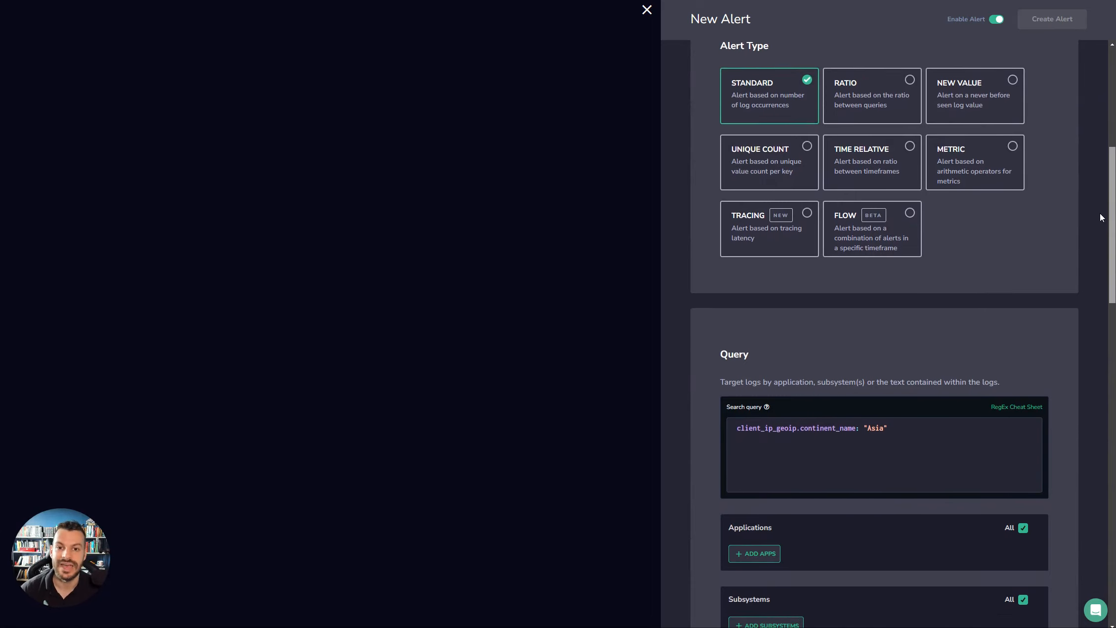